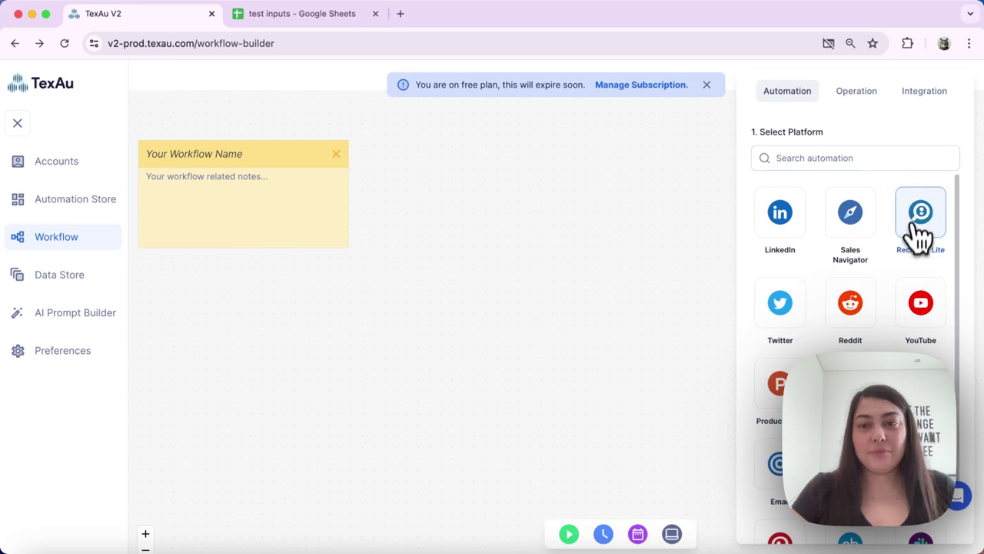
- Add a Google Sheets Sheet Input integration as the workflow's first node
click(940, 105)
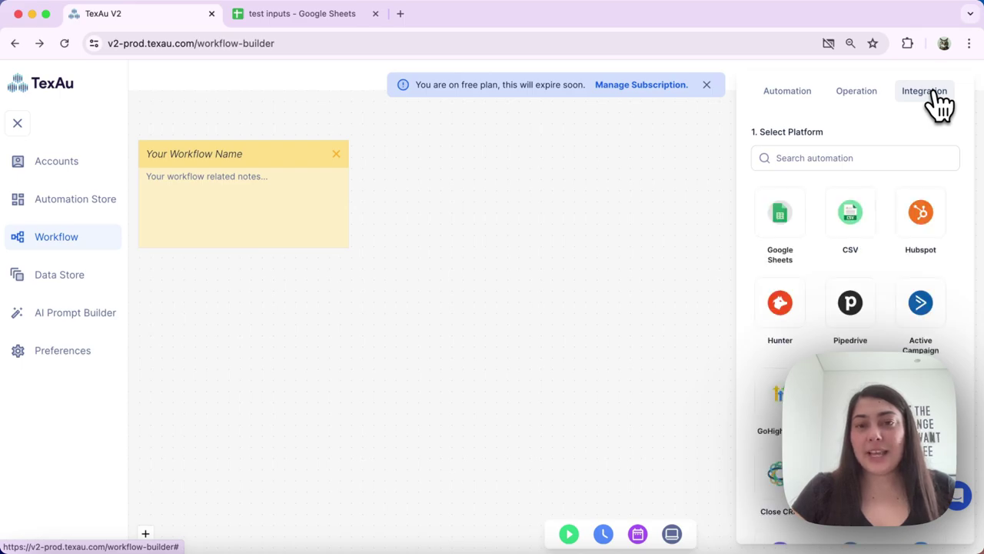
click(788, 225)
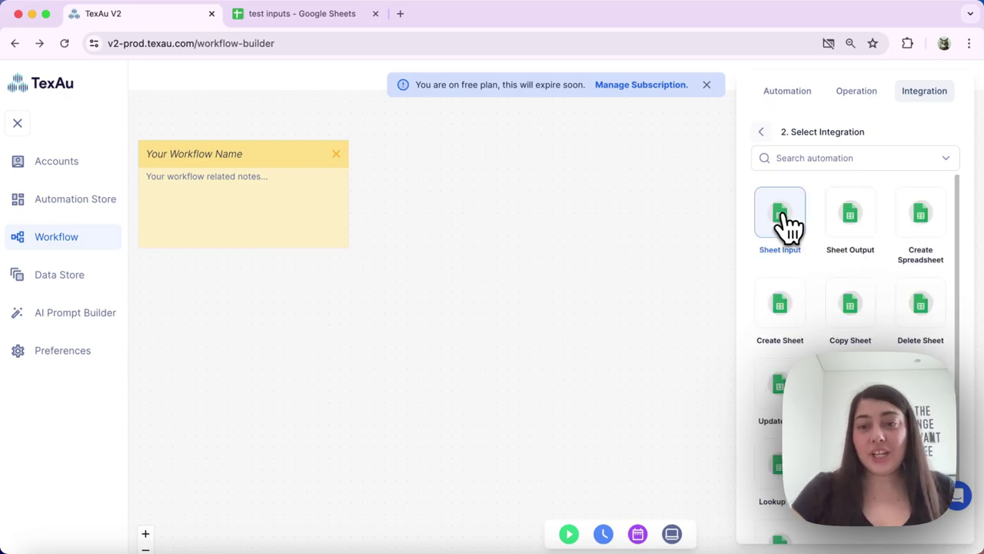
click(788, 224)
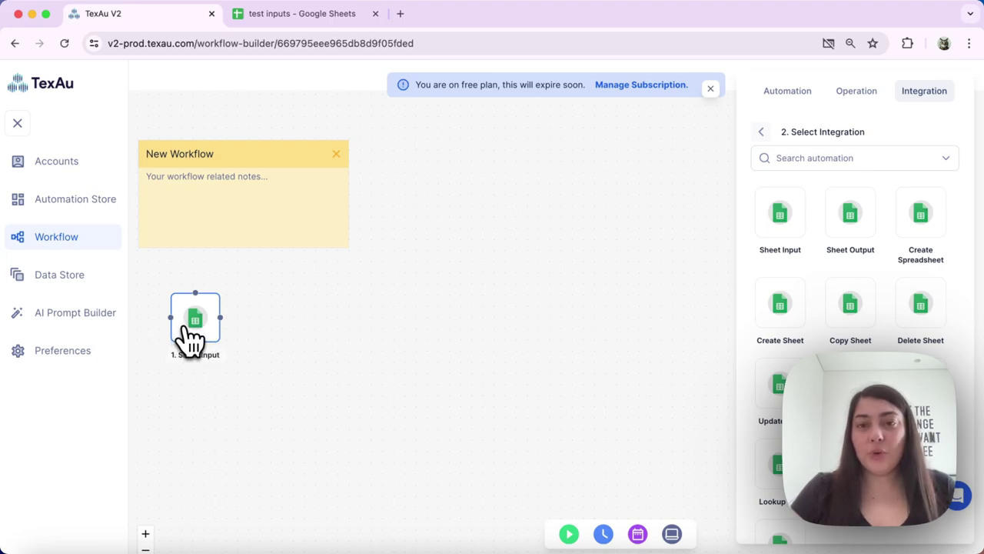
- Open the Sheet Input settings and choose the "test inputs" spreadsheet from Google Drive
click(197, 330)
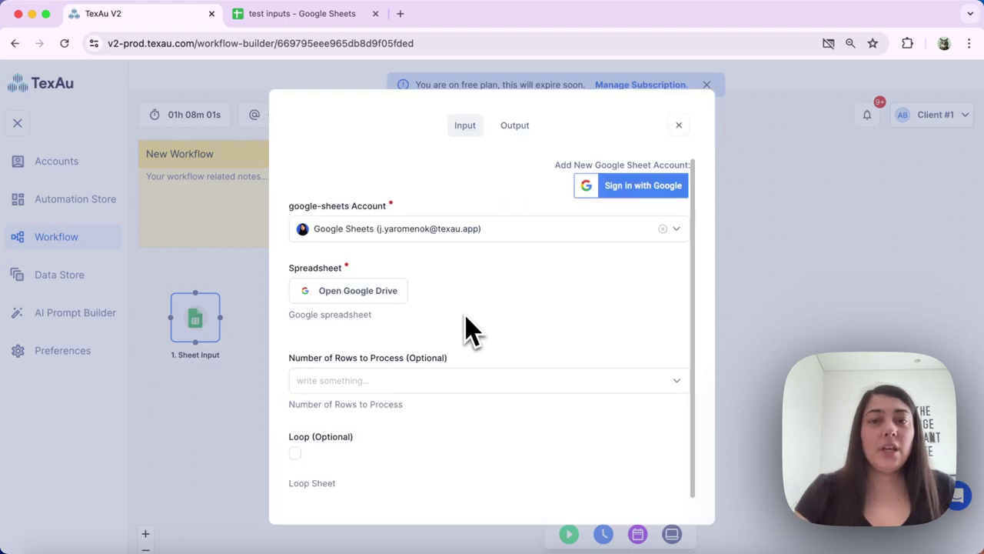
click(434, 234)
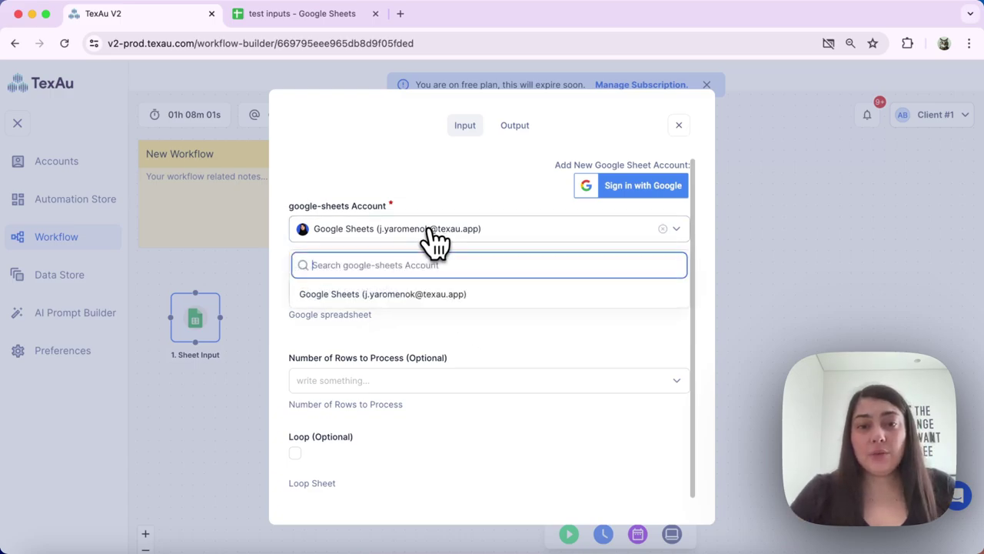
click(519, 332)
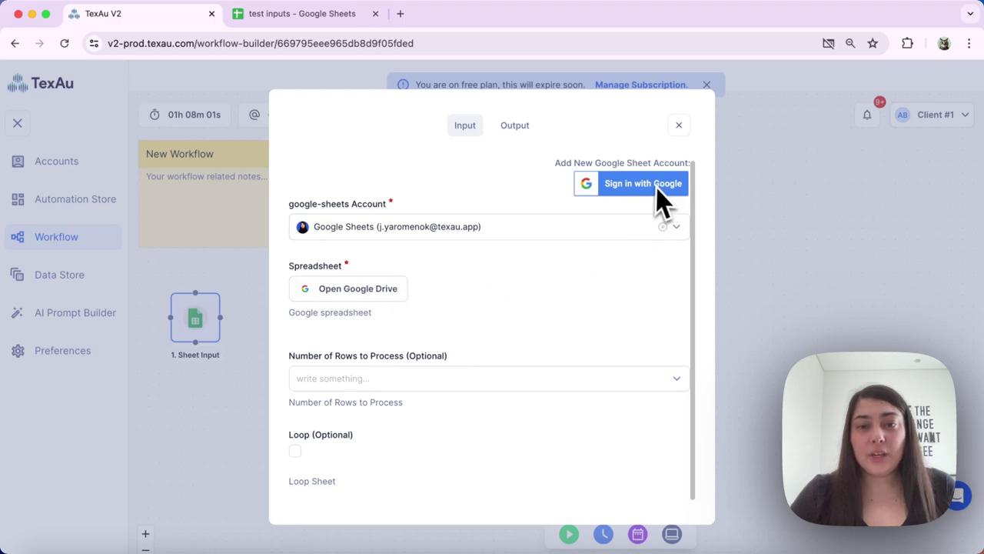
click(361, 300)
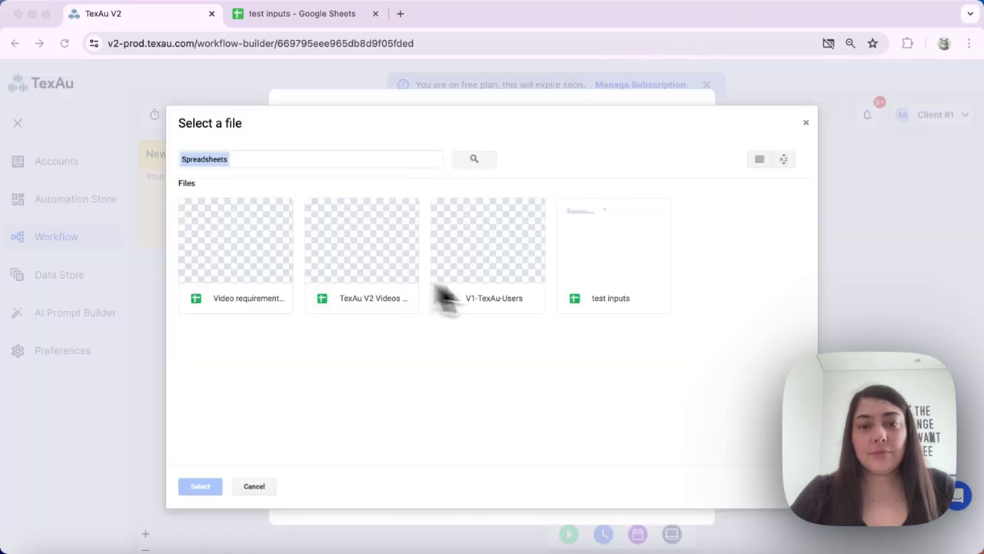
click(627, 253)
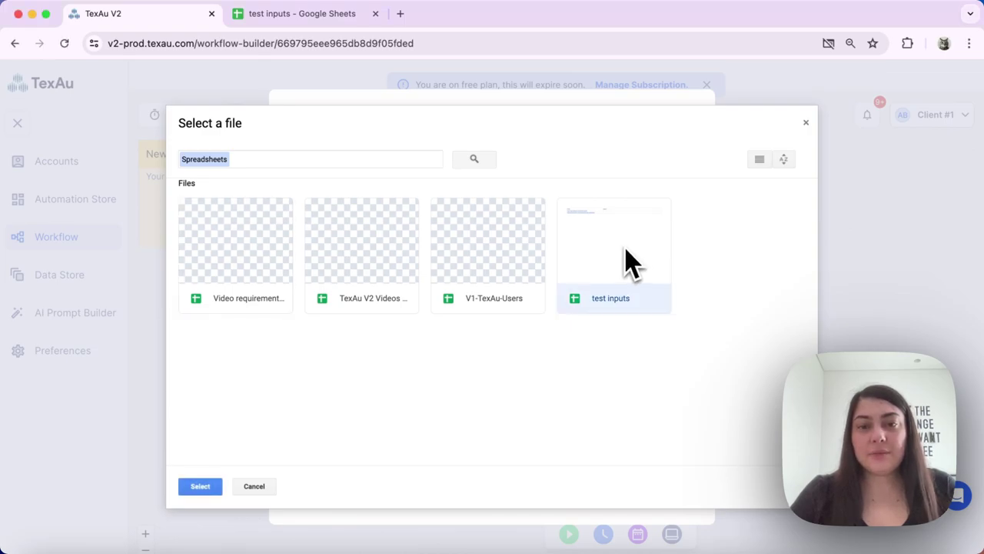
click(202, 487)
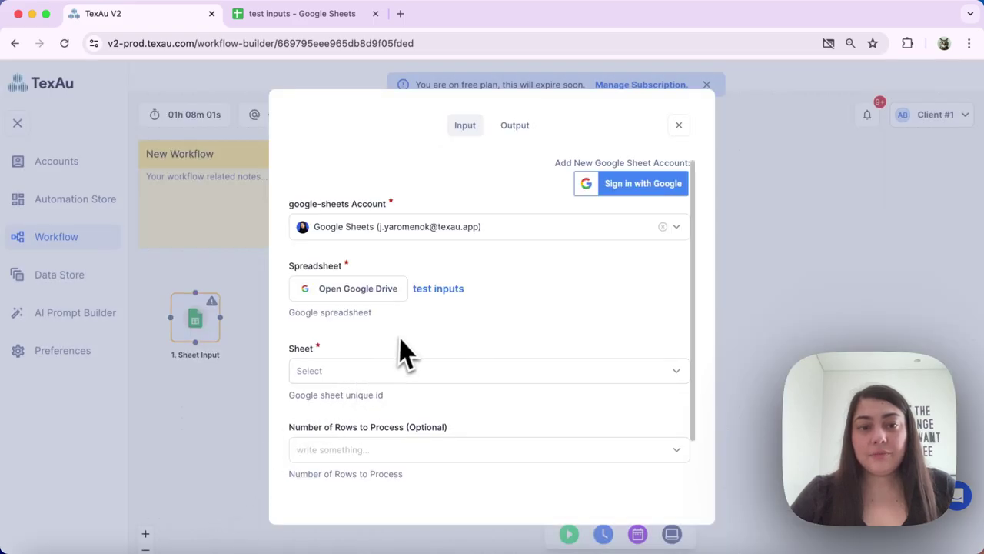
- Set the Sheet Input node's sheet to Sheet1
scroll(403, 350, down, 1)
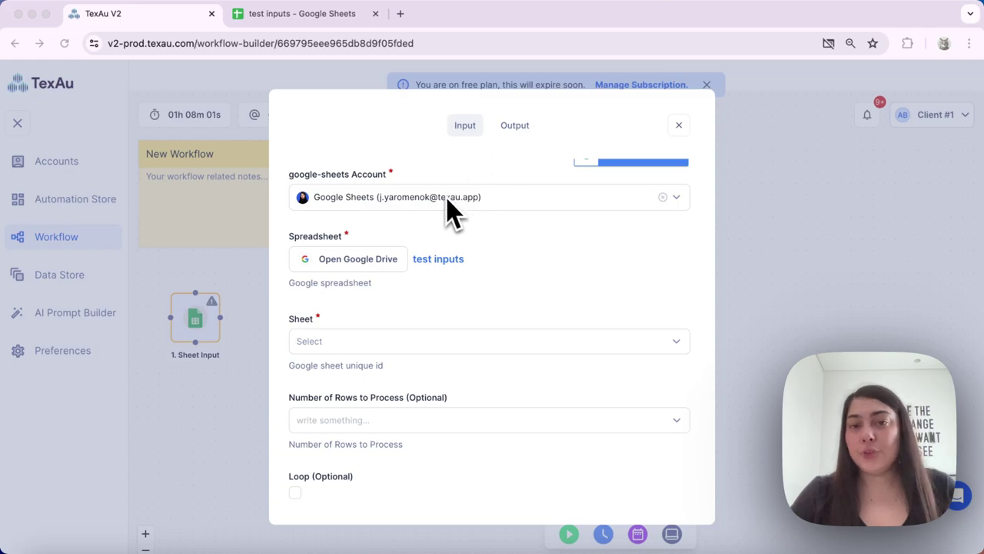
click(329, 353)
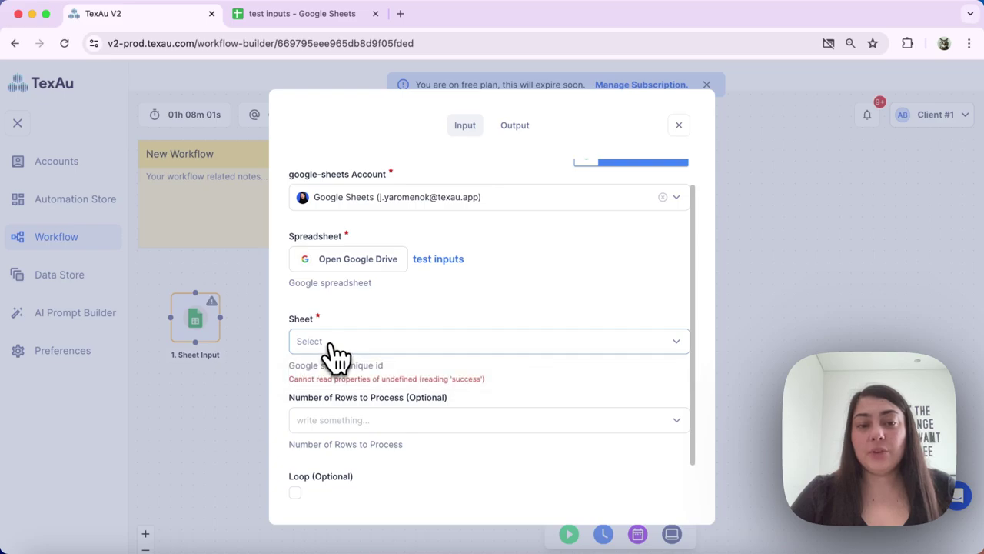
click(345, 346)
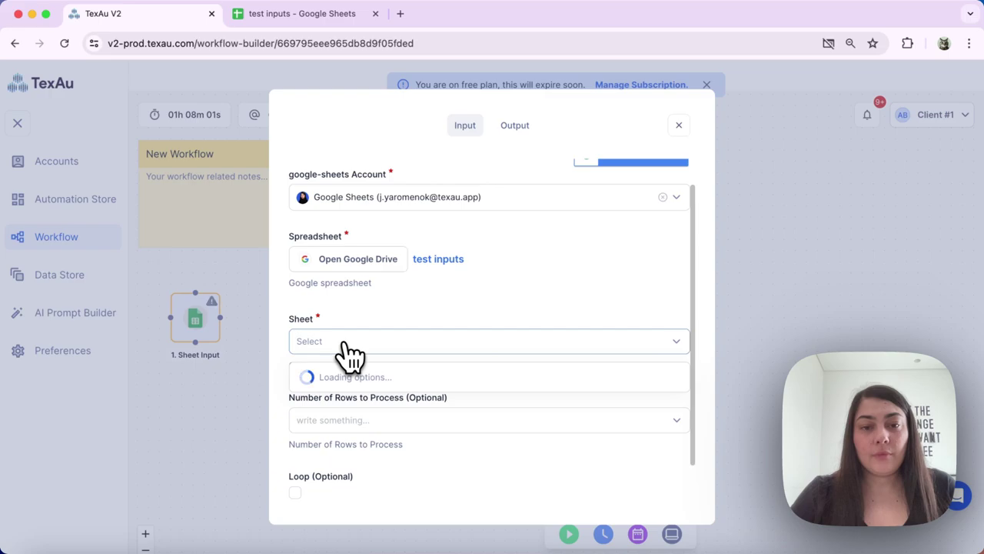
click(329, 377)
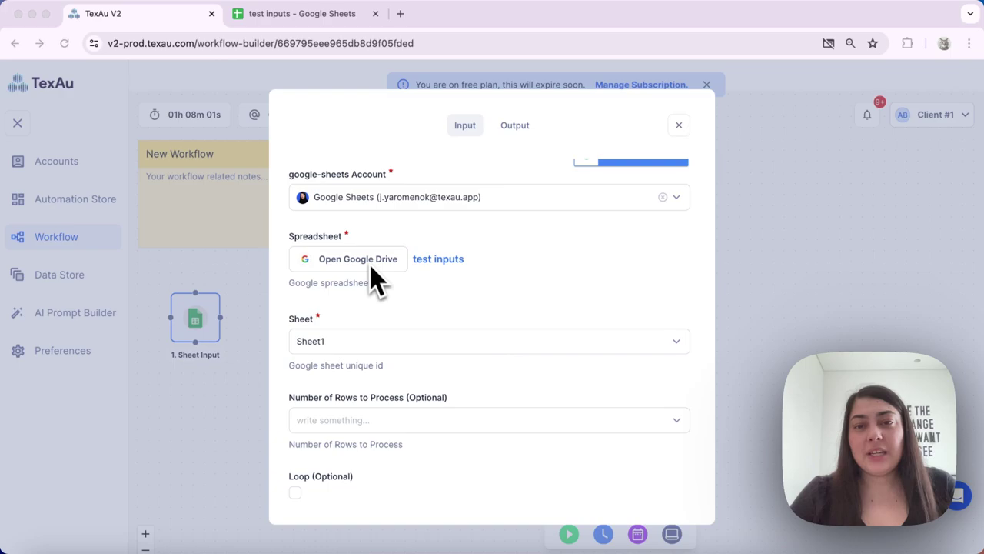
- Check the contents of the "test inputs" spreadsheet in Google Sheets, and return to TexAu to review and close the Sheet Input settings
click(275, 18)
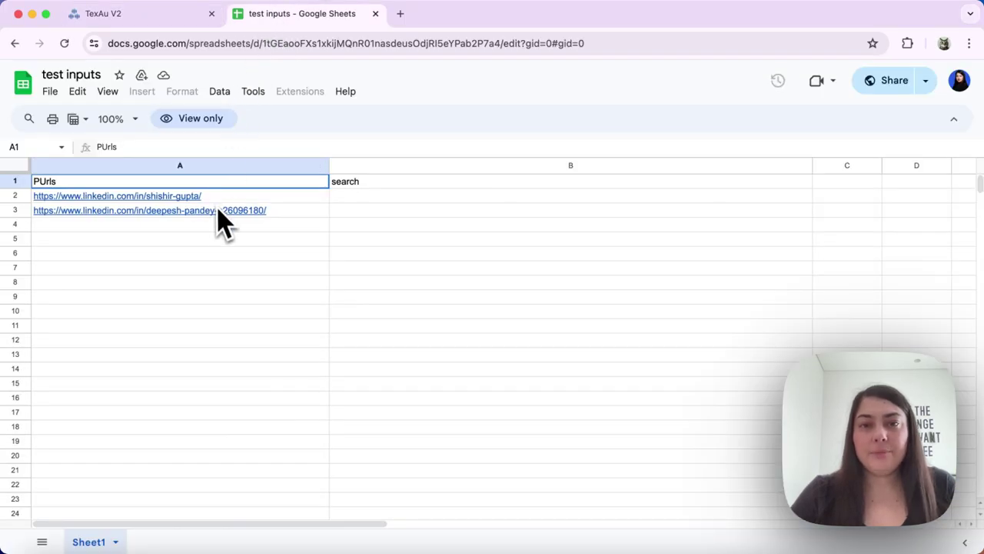
mouse_move(221, 223)
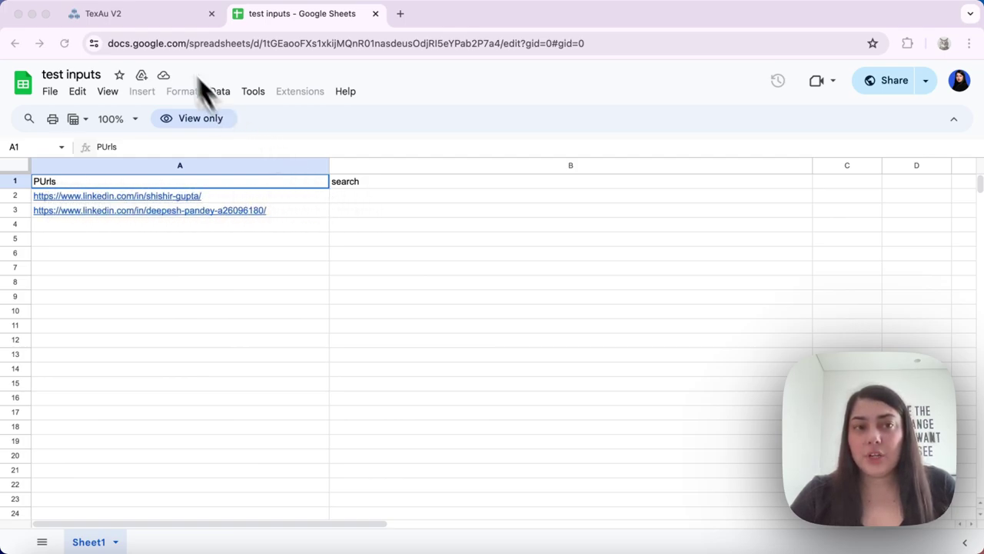
click(153, 16)
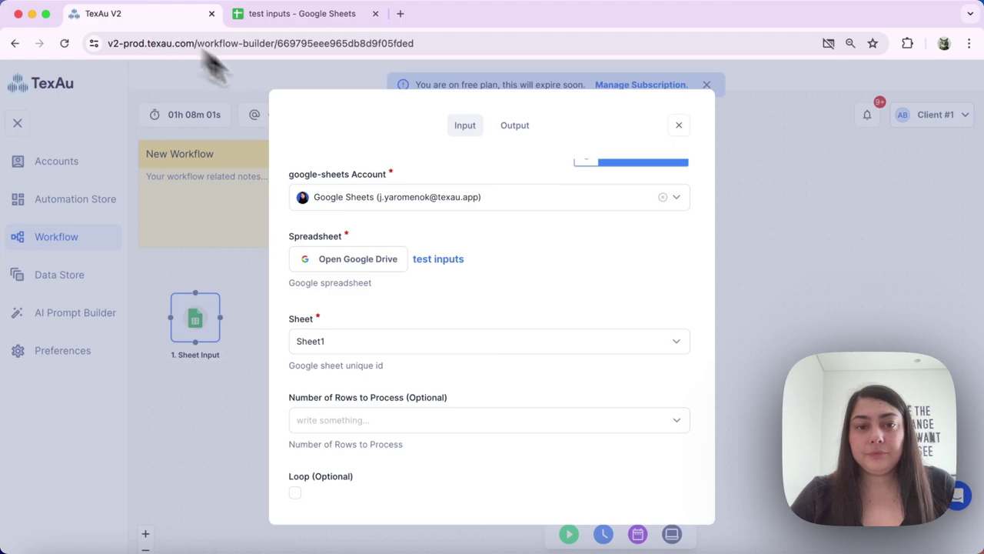
scroll(531, 319, down, 1)
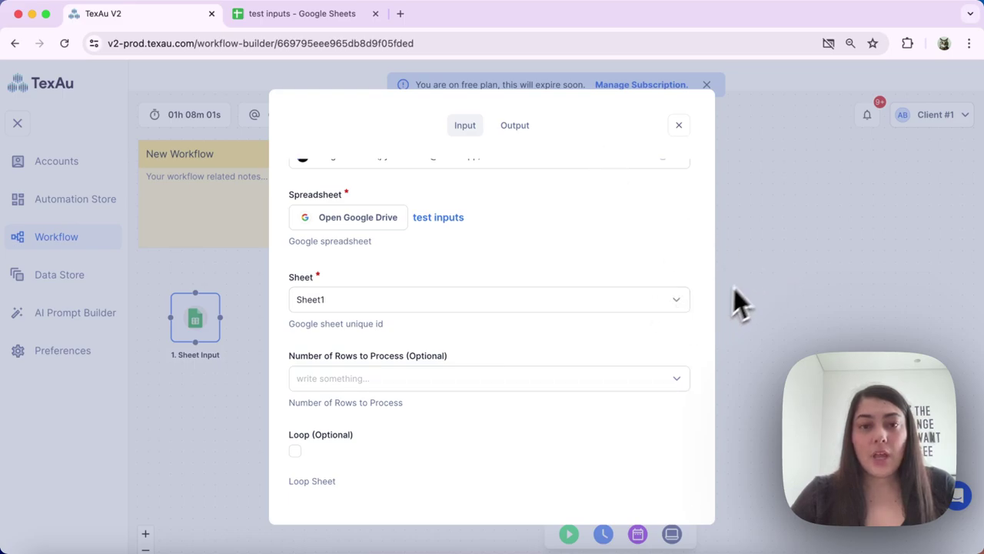
click(769, 261)
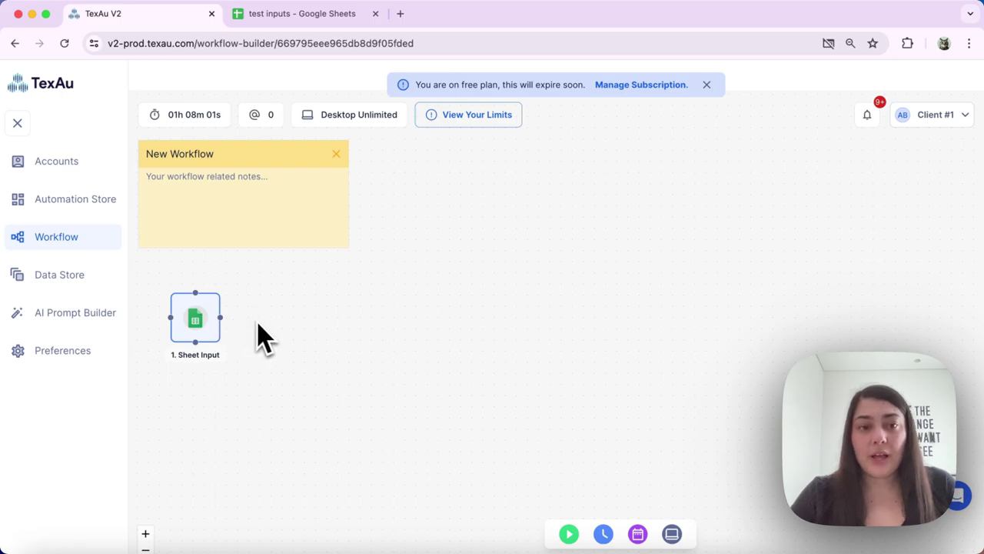
- Add the LinkedIn Scrape Profile automation as a node connected after Sheet Input
click(220, 317)
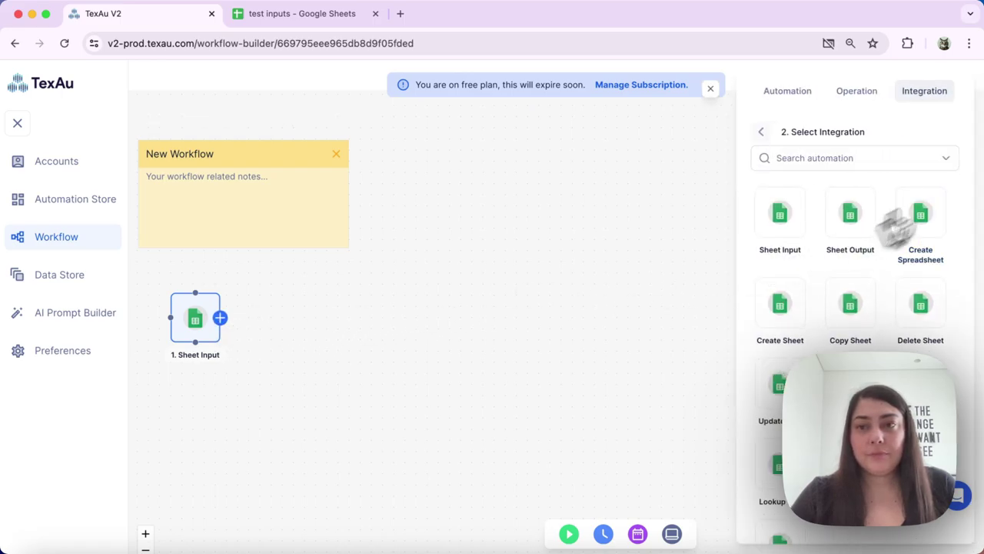
click(787, 94)
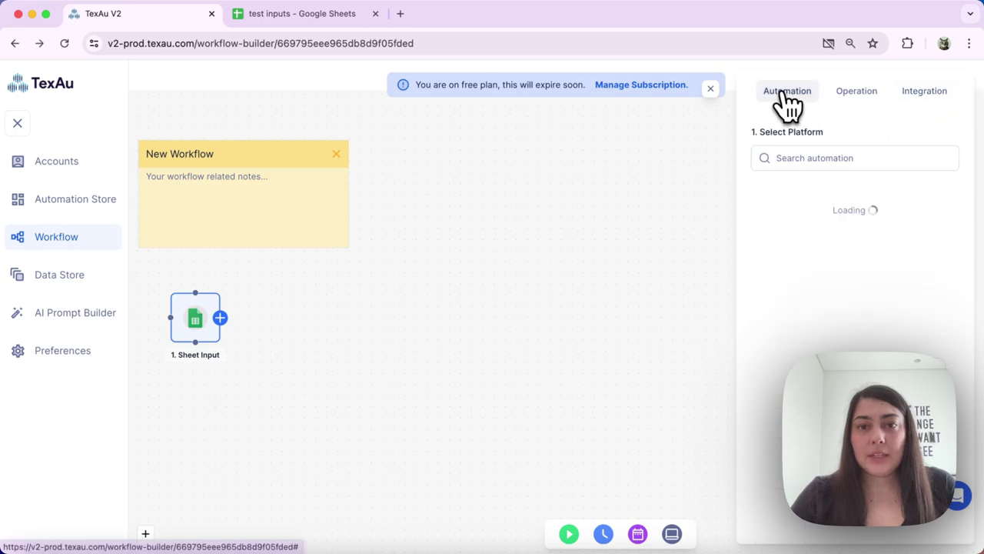
click(803, 160)
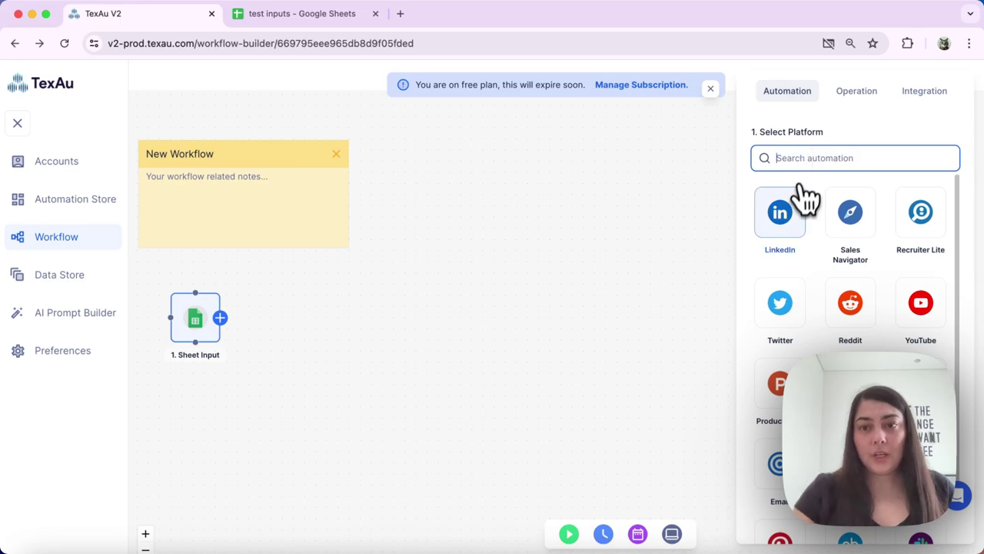
click(803, 201)
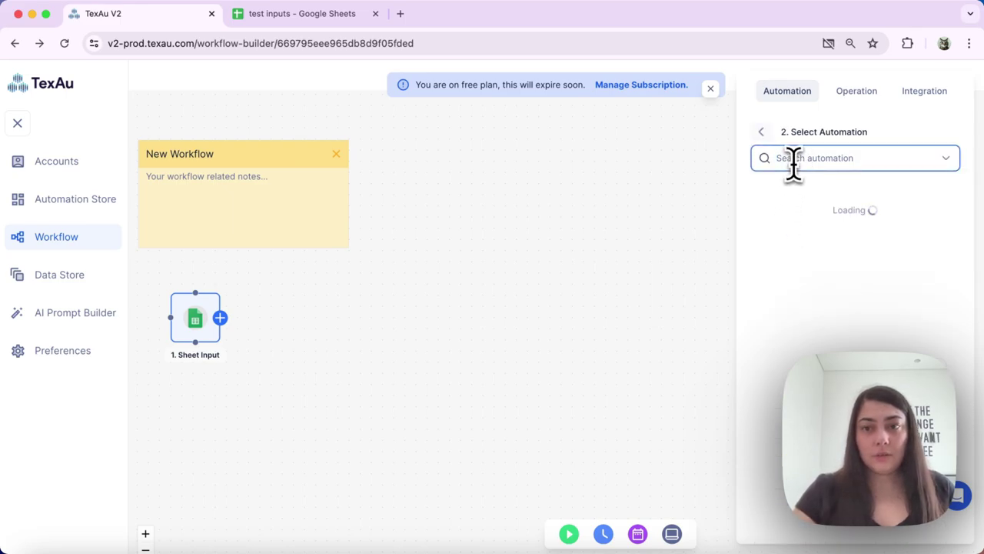
text(s)
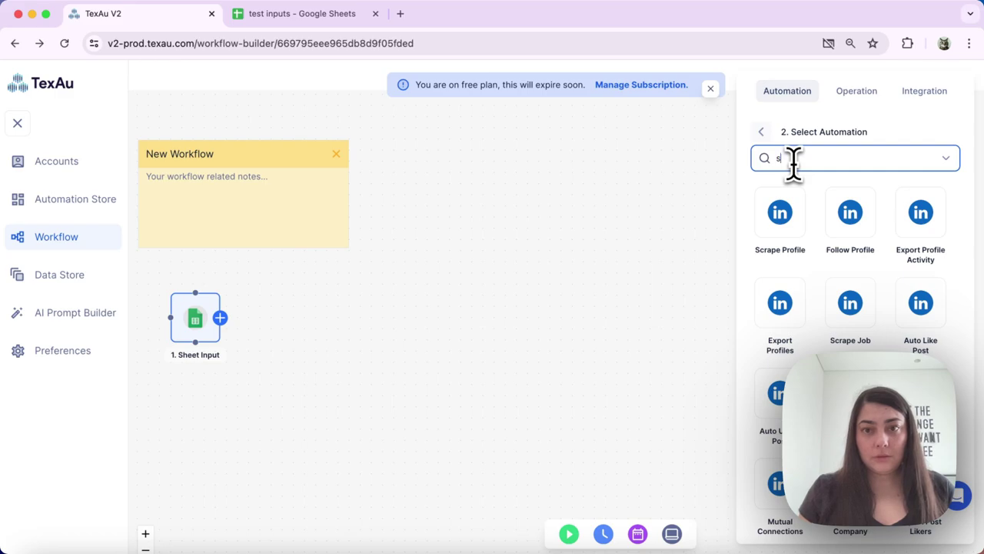
click(777, 218)
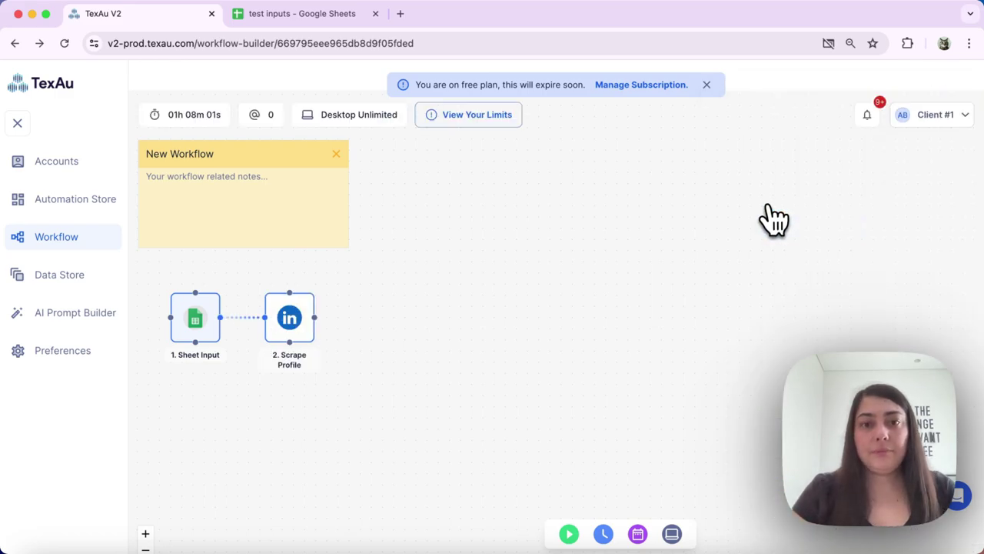
- Map the Scrape Profile node's Profile URL to the PUrls column from Sheet Input and close its settings
click(291, 322)
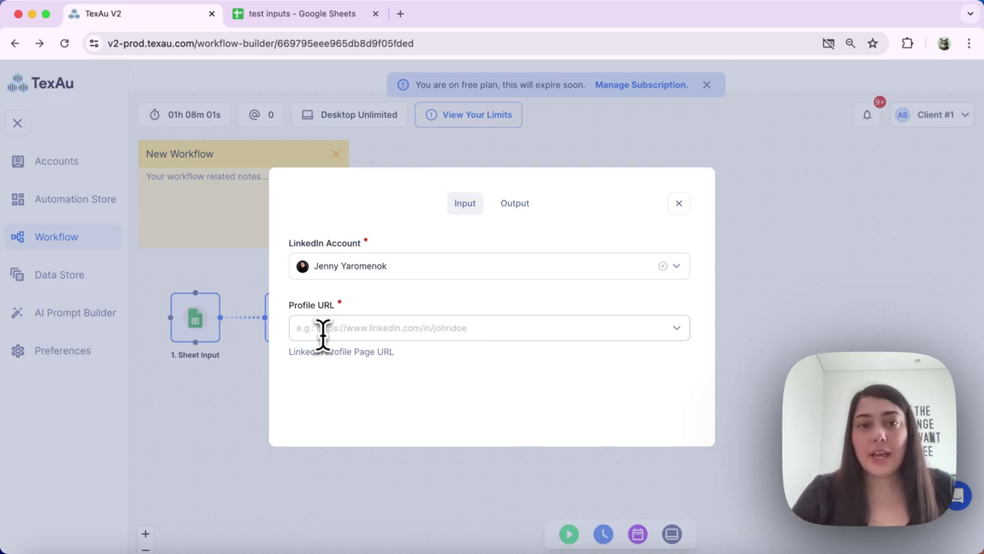
click(323, 330)
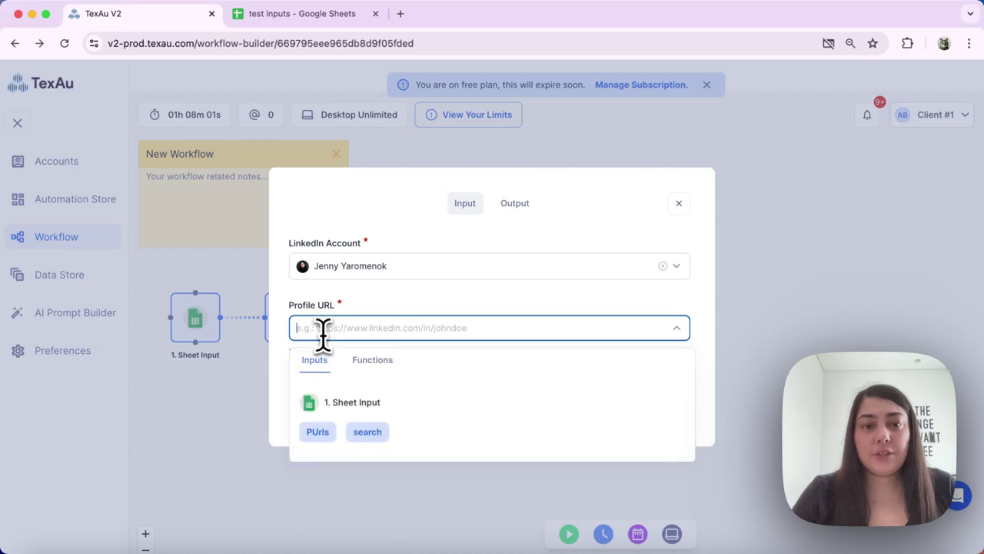
click(317, 432)
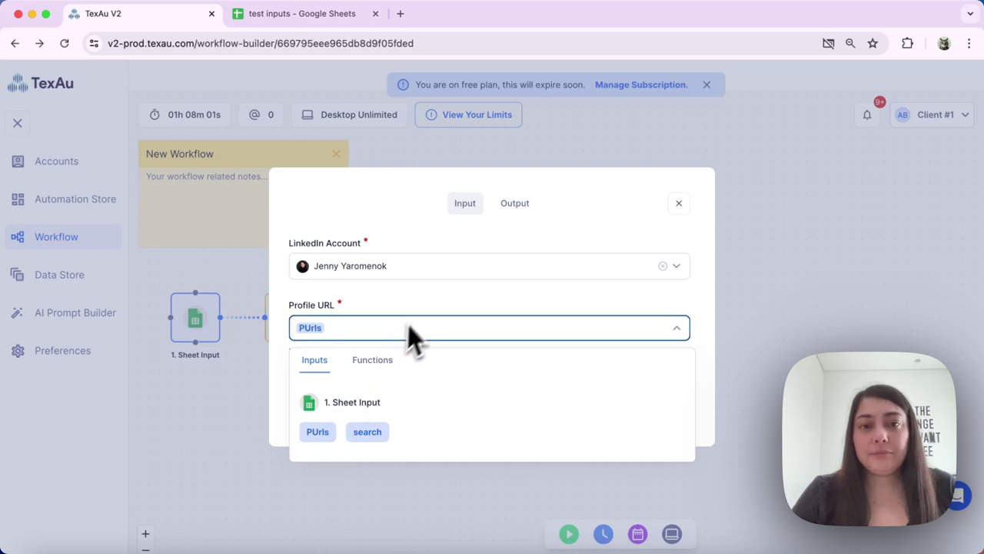
click(429, 300)
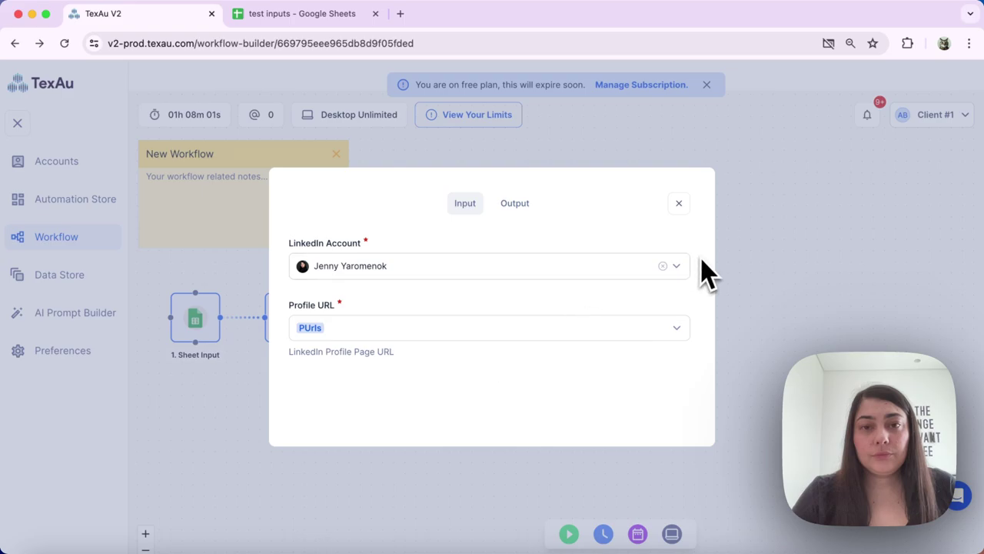
click(747, 244)
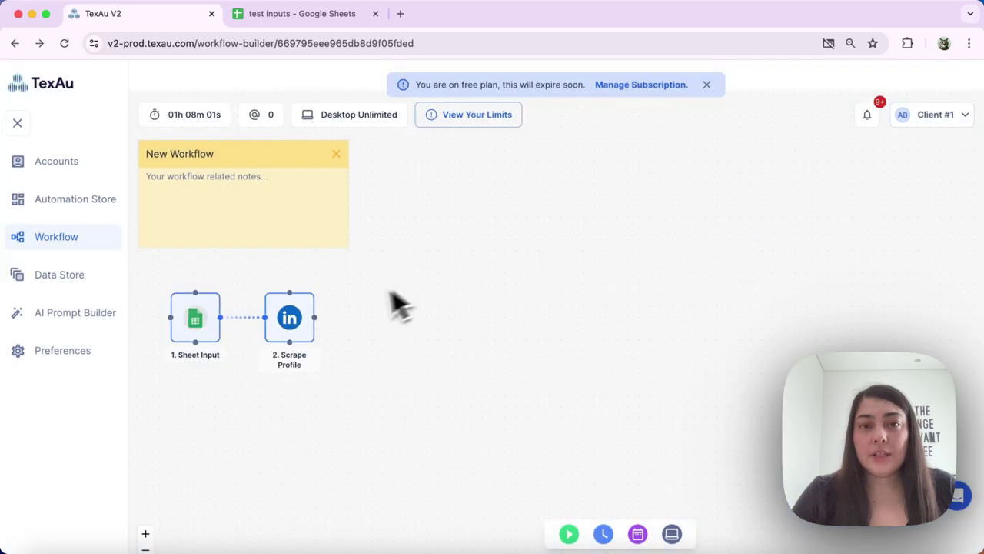
- Find the LinkedIn Auto Connect automation by searching for "auto connect" and add it as a node connected after Scrape Profile
mouse_move(325, 336)
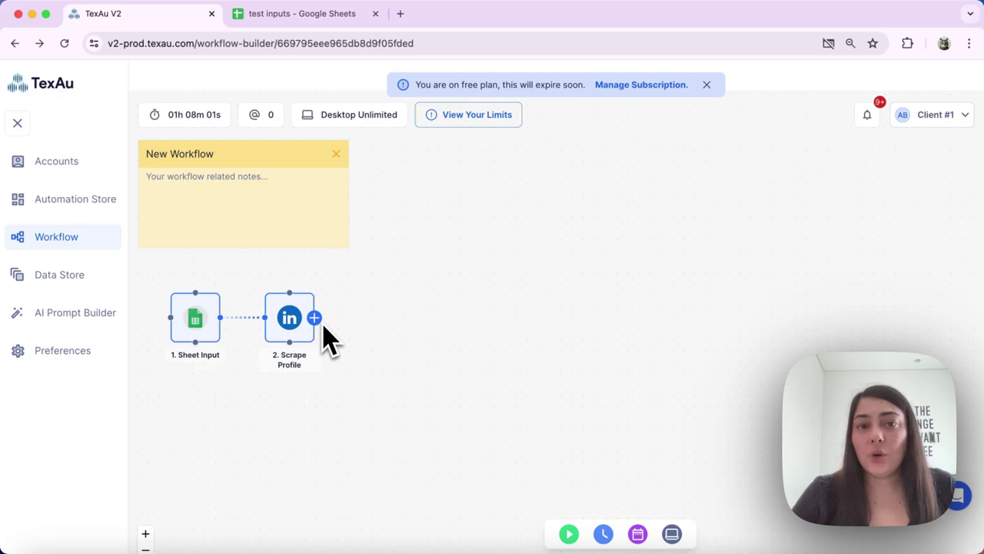
click(314, 319)
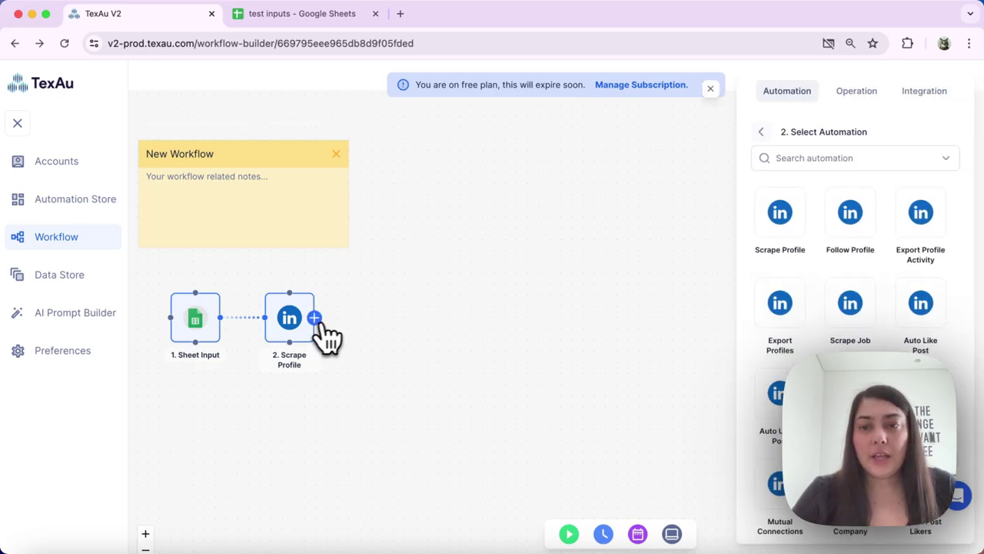
click(802, 158)
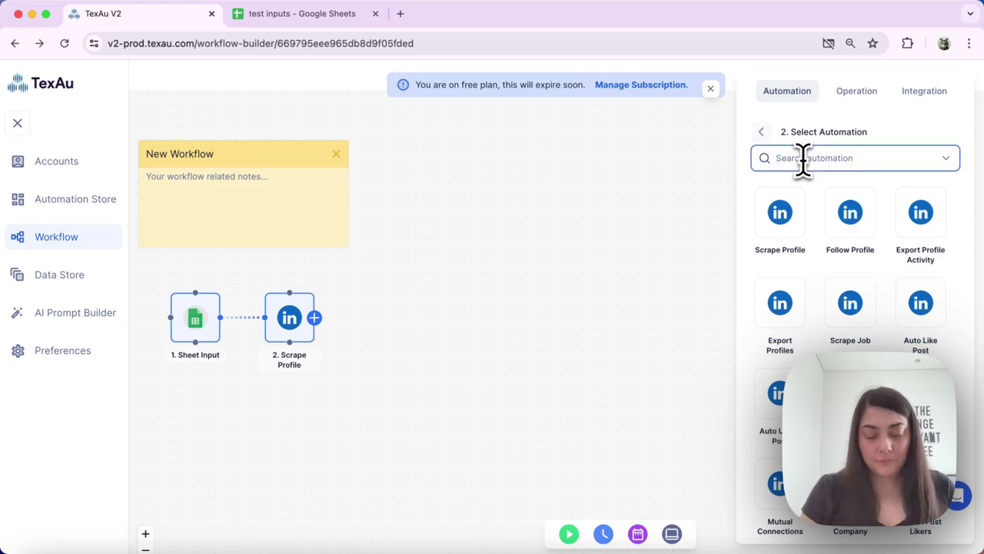
text(auto)
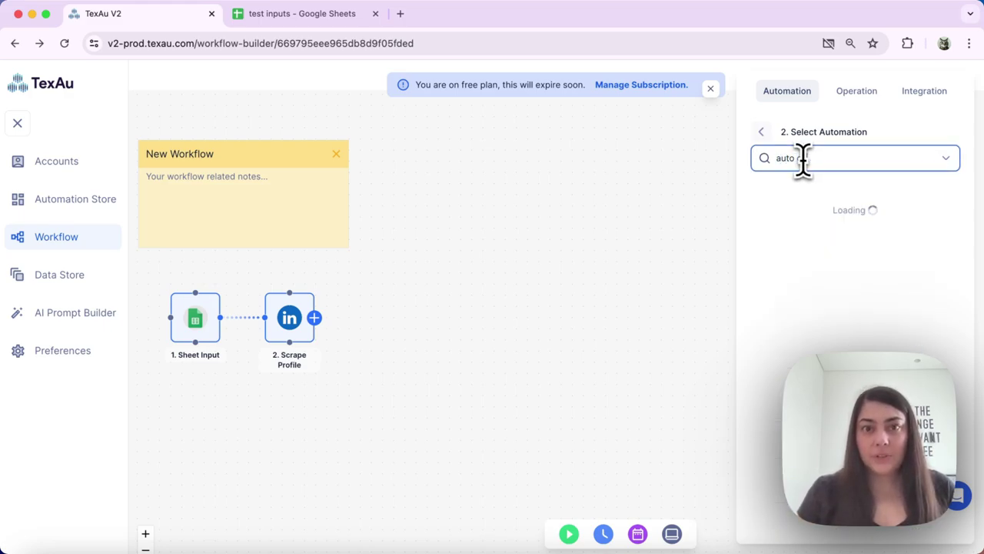
text( connec)
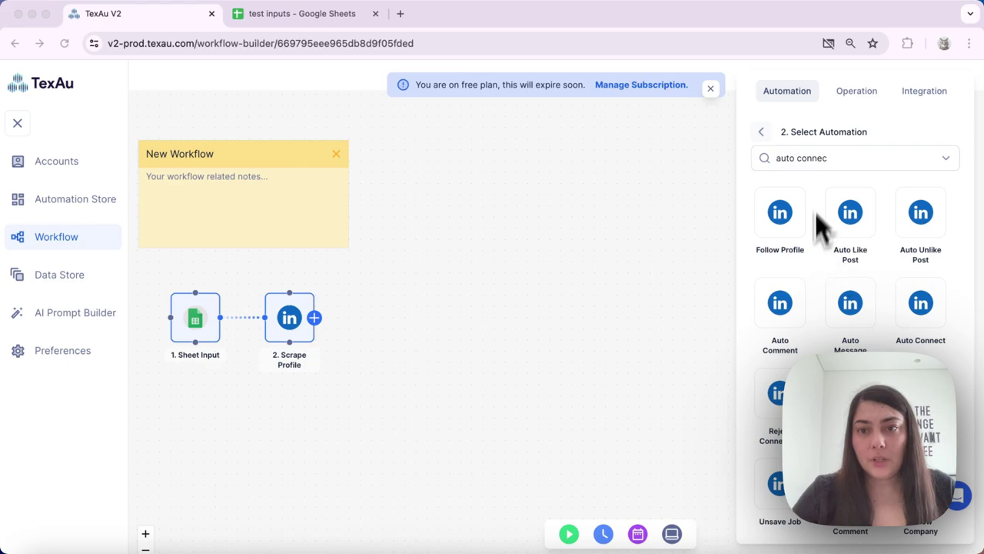
click(845, 158)
text(t)
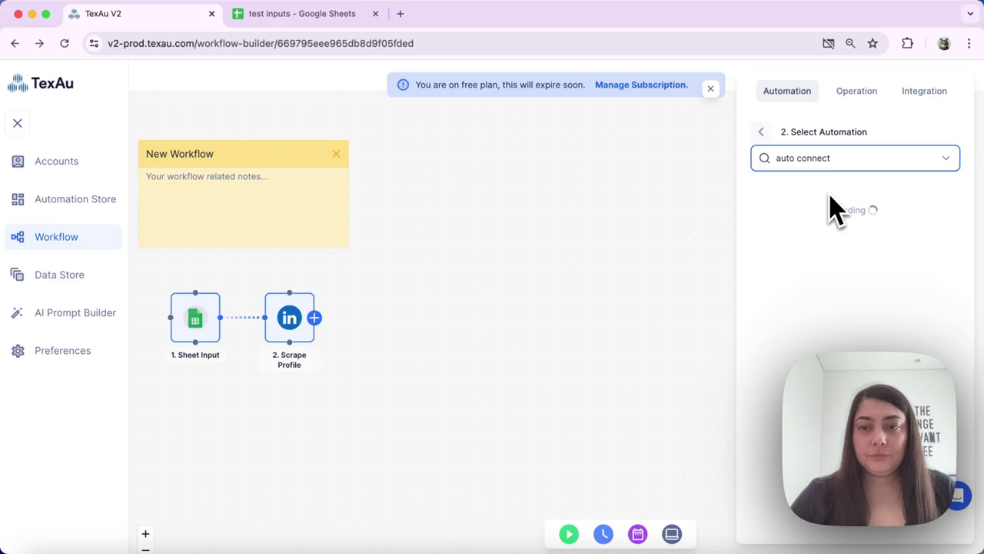
click(789, 223)
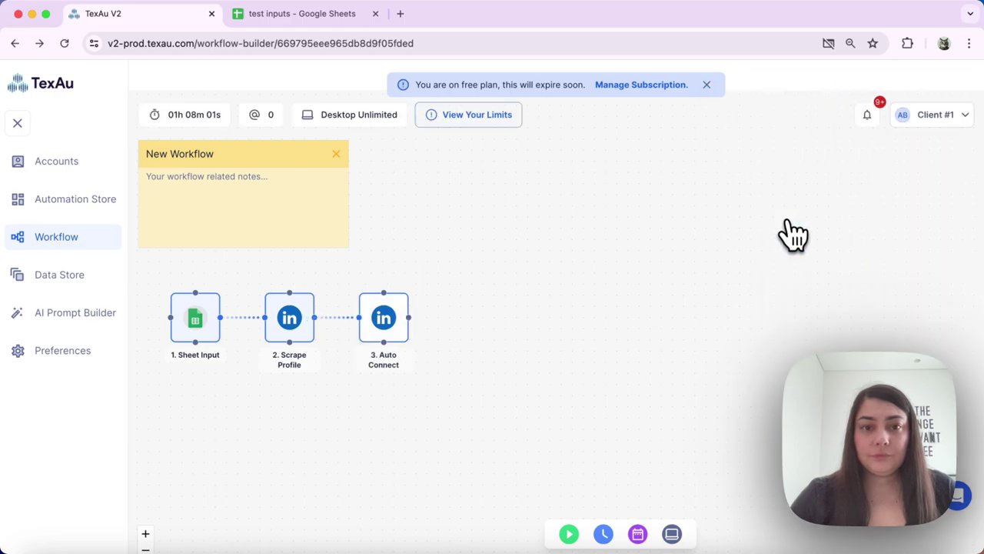
- Map the Auto Connect node's Profile URL to the Input Profile URL output of Scrape Profile and close its settings
click(384, 329)
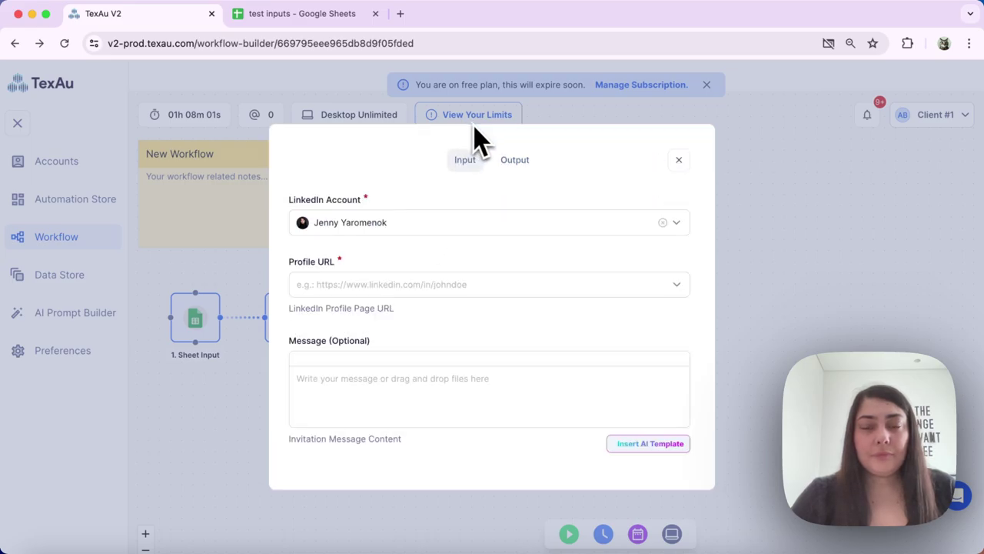
click(342, 278)
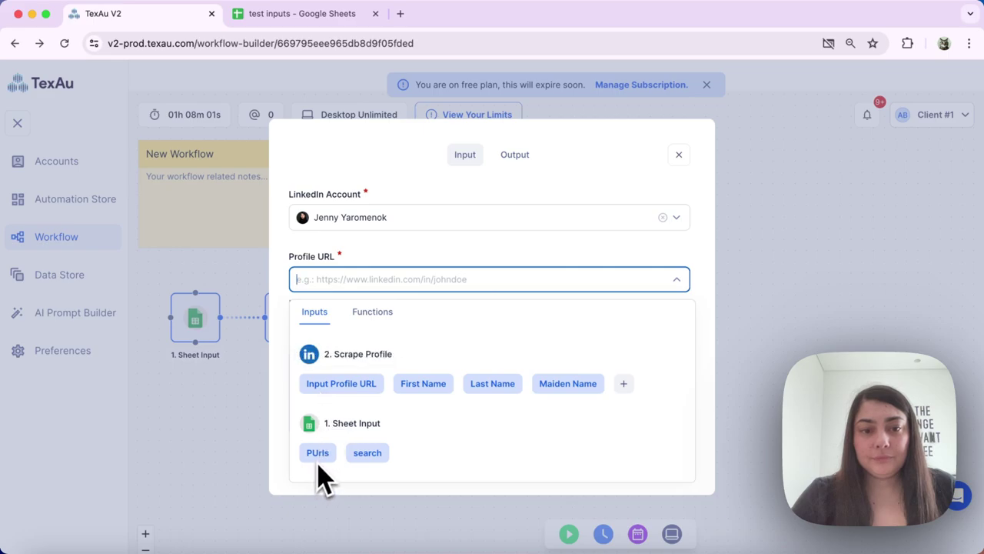
click(341, 383)
click(450, 244)
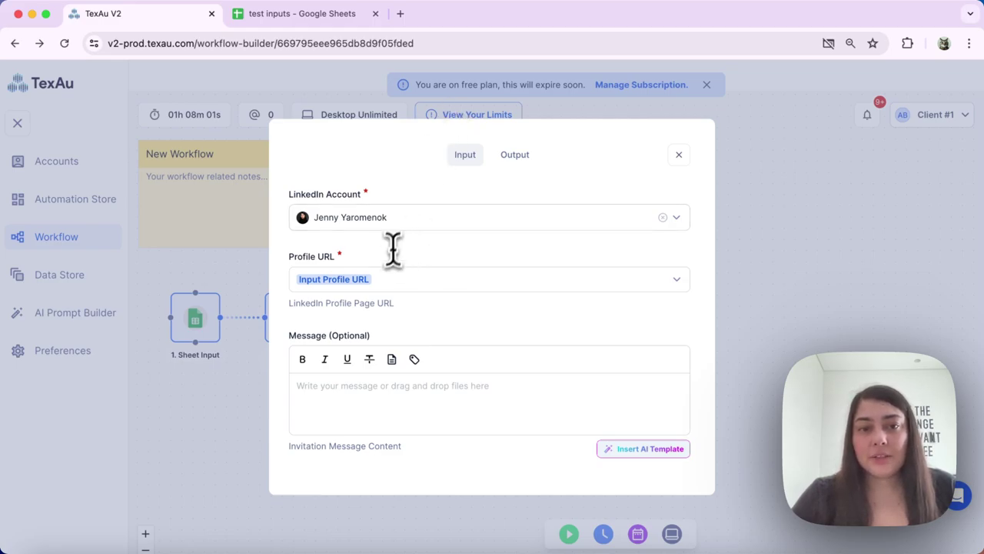
click(376, 277)
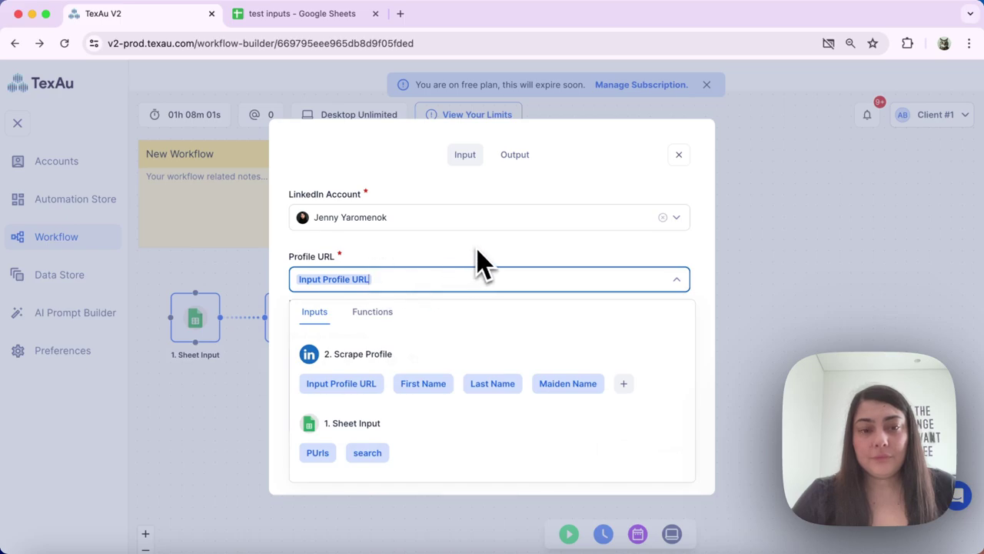
click(722, 265)
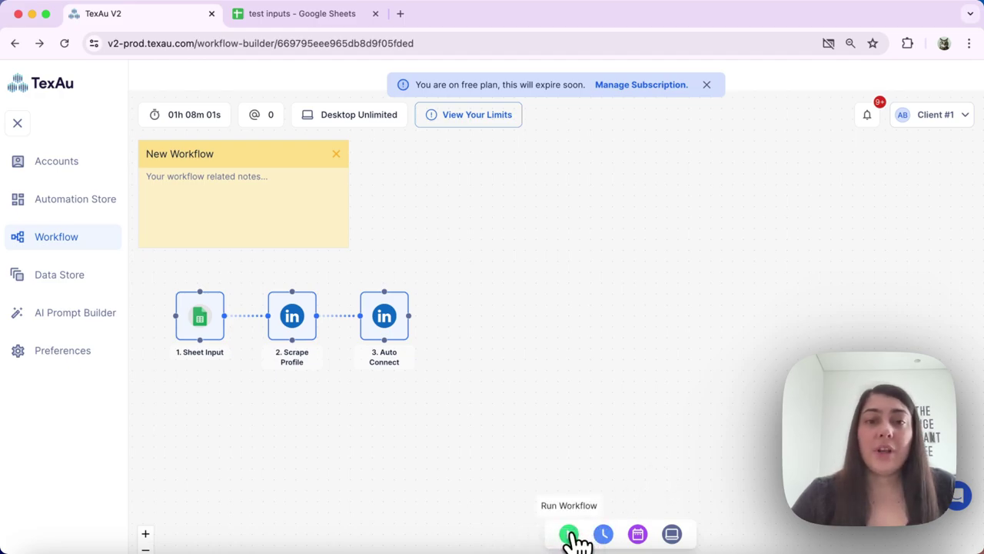
- Run the finished workflow of Sheet Input, Scrape Profile and Auto Connect
click(569, 534)
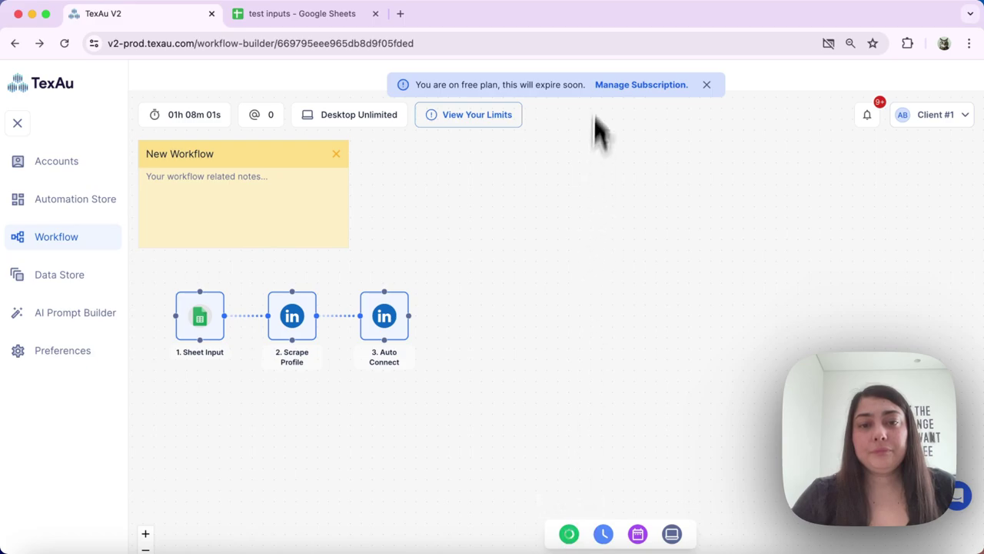